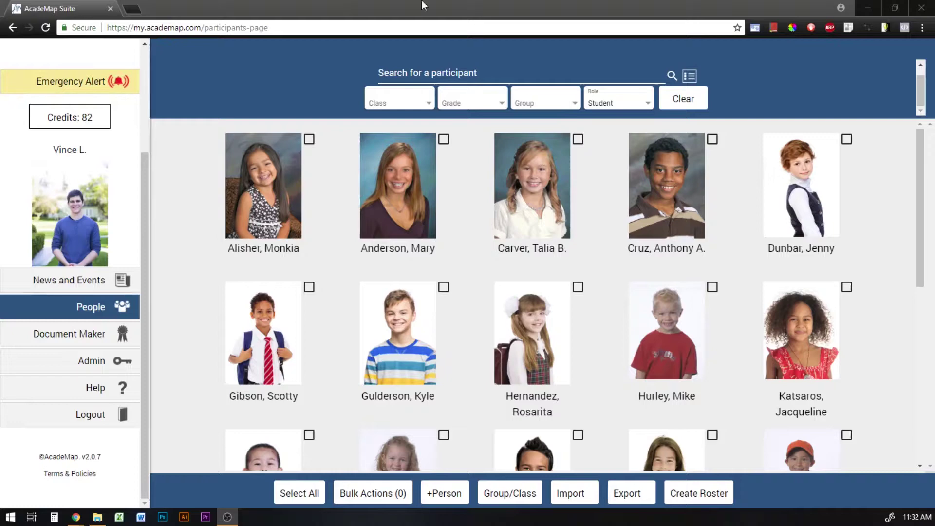
- Tick the first three student photos on the People page so Bulk Actions shows (3)
left_click(399, 2)
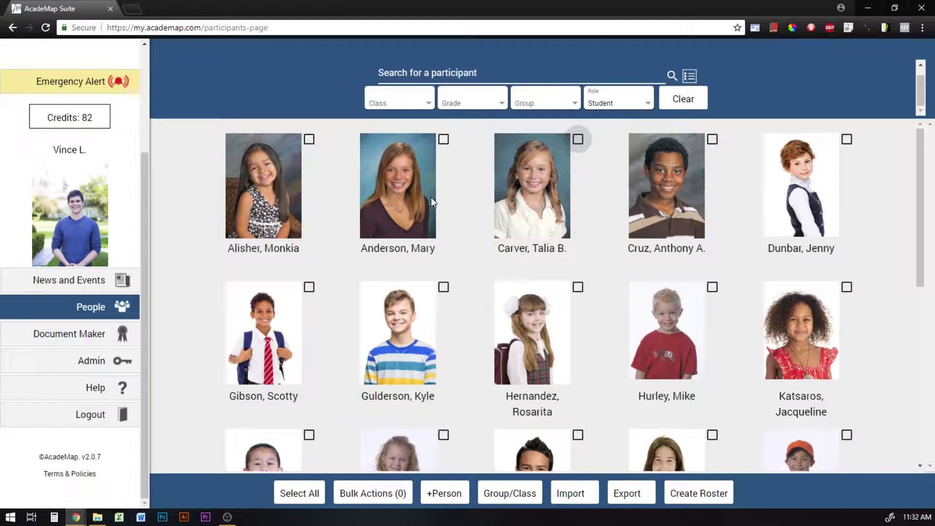
left_click(309, 140)
left_click(578, 139)
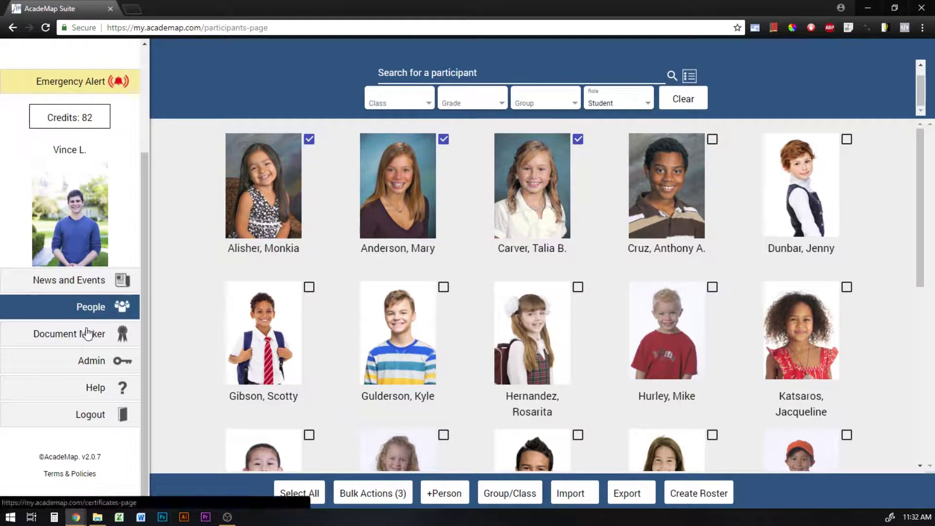
- Open the first student's personal details and review the current custom award text
left_click(272, 178)
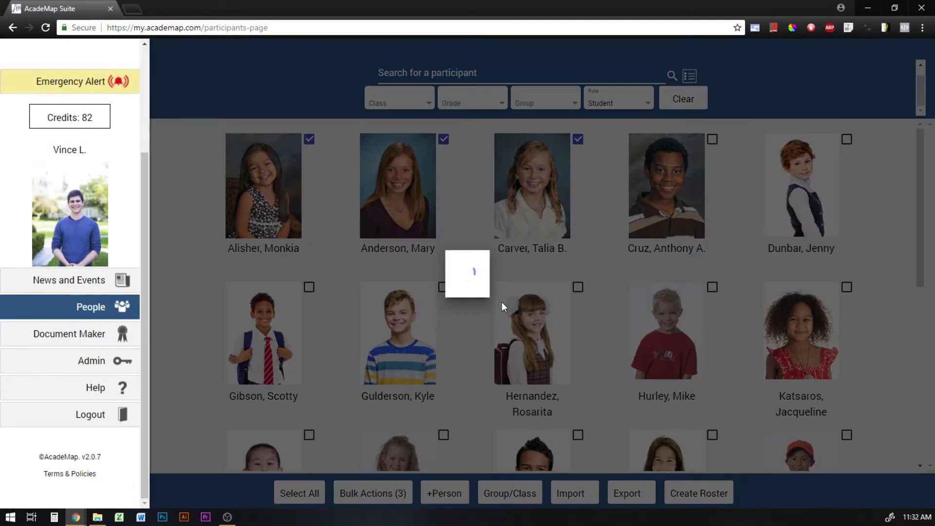
scroll(565, 247, "down", 4)
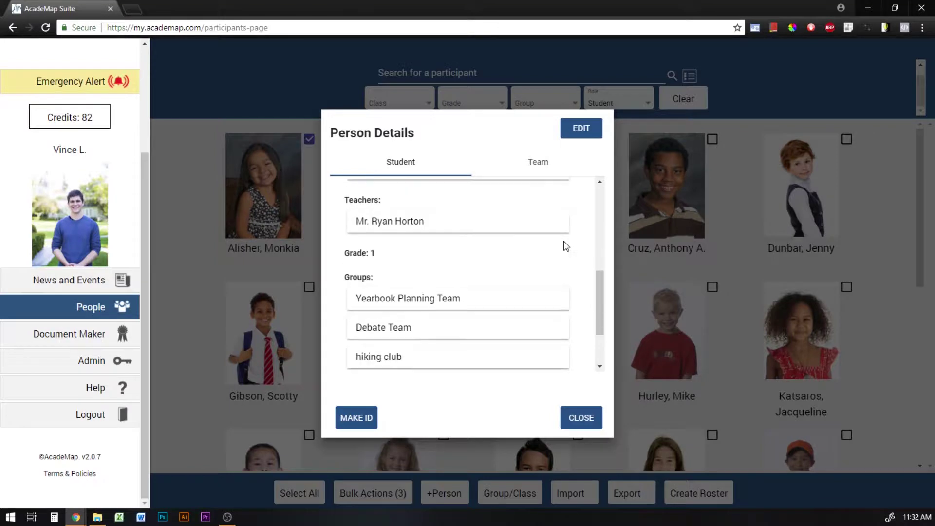
left_click_drag(418, 320, 342, 322)
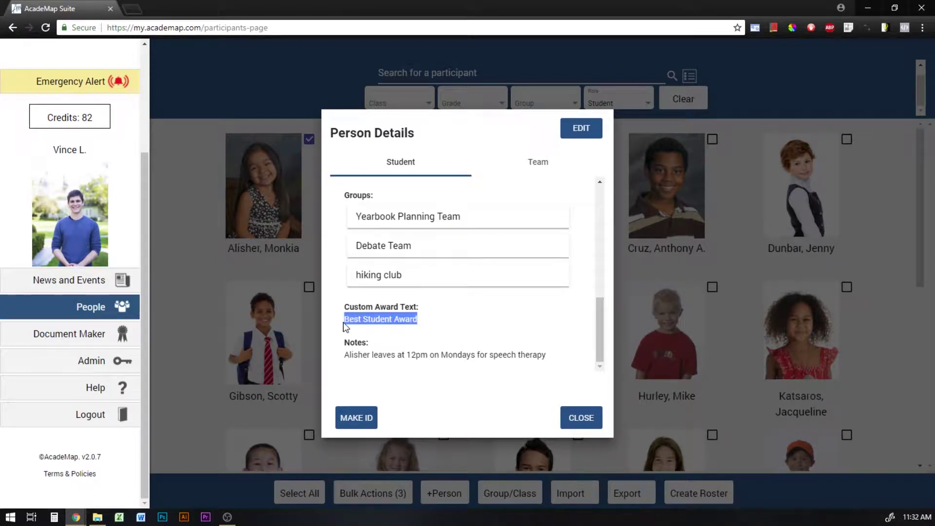
left_click_drag(428, 320, 343, 321)
left_click(441, 329)
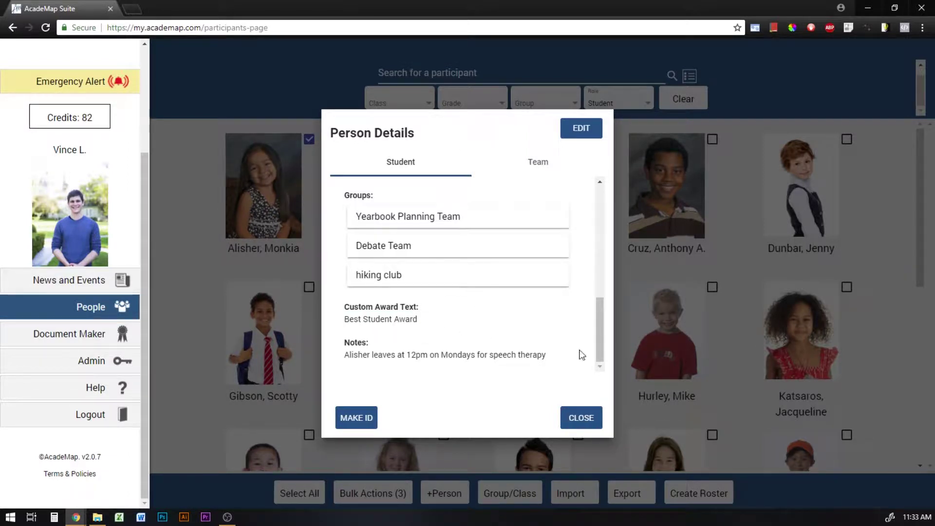
- Replace the Custom Award Text with 'Best Clean Desk', save, and close the details
left_click(575, 130)
scroll(535, 288, "down", 1)
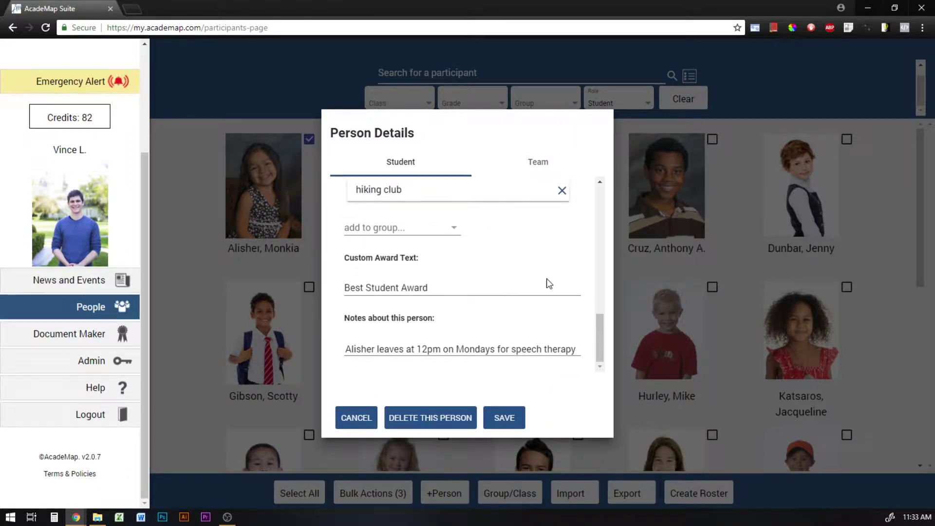
triple_click(464, 289)
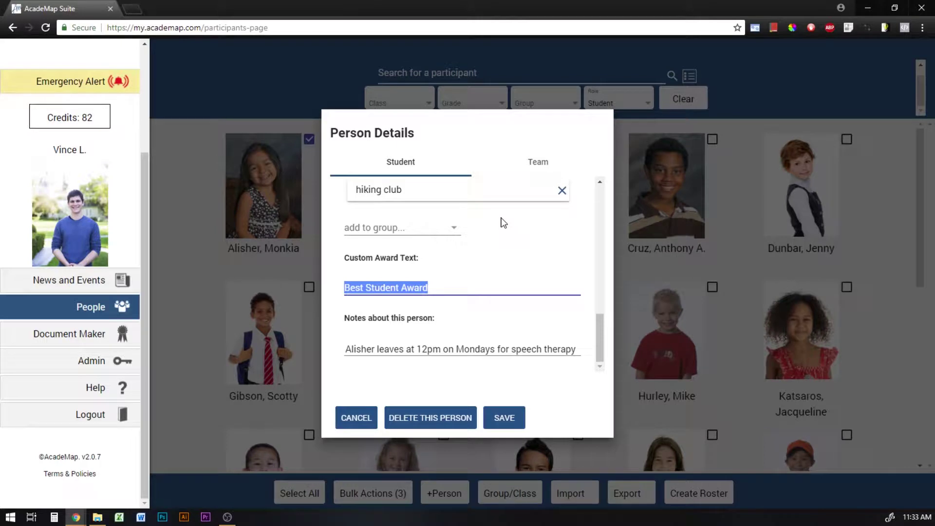
type("Best ")
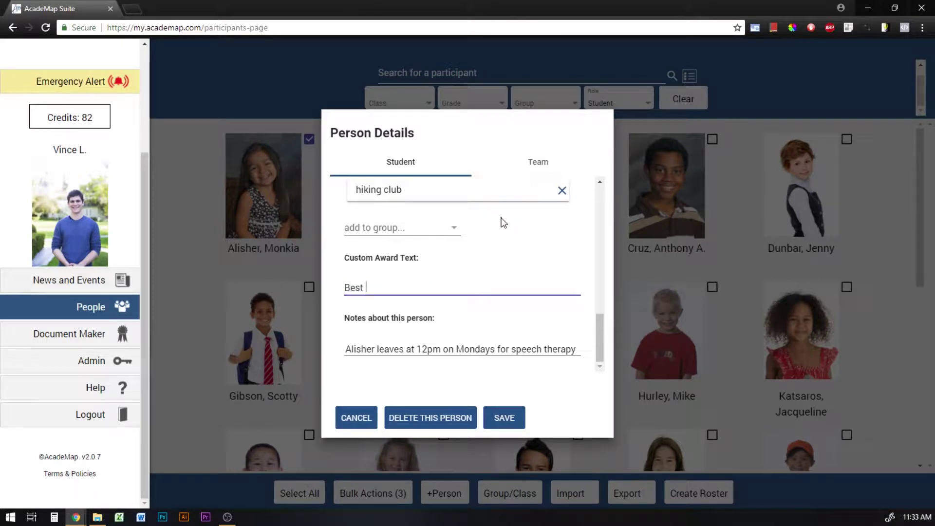
type("Clean Desk")
left_click(499, 414)
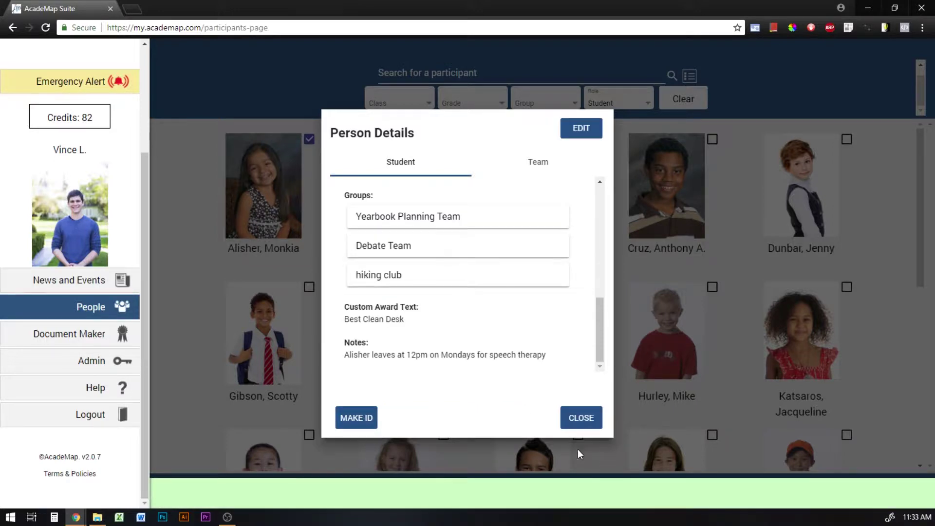
left_click(587, 416)
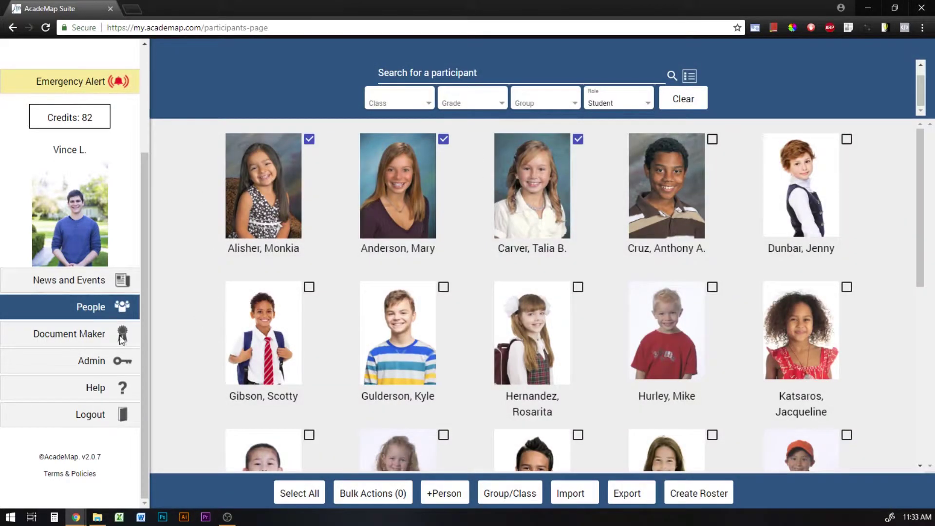
- Open the Document Maker and browse the Choose Your Style list of certificate styles
left_click(69, 340)
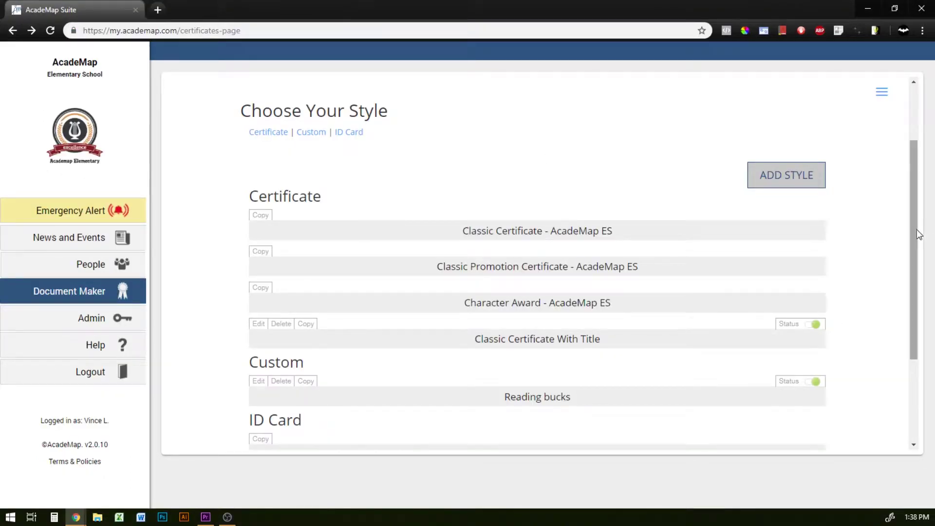
scroll(917, 230, "up", 2)
scroll(918, 187, "down", 2)
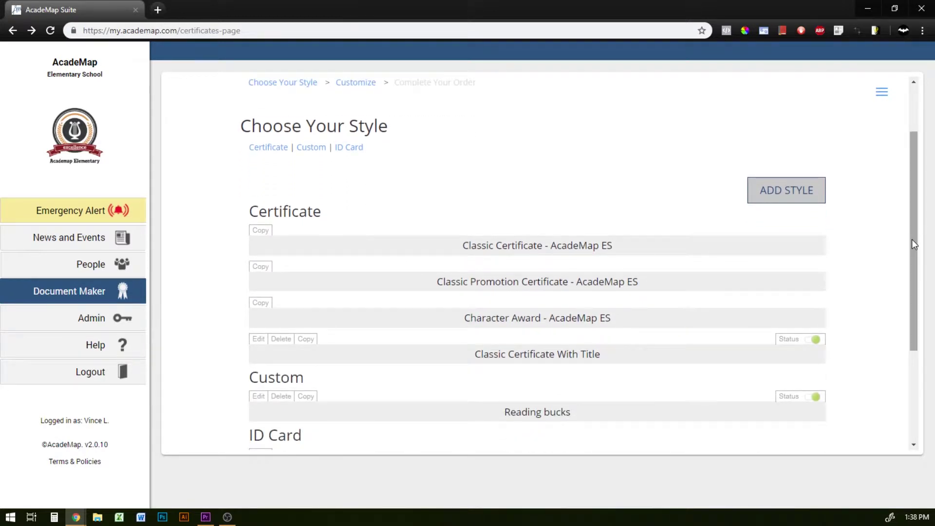
scroll(911, 228, "up", 1)
scroll(911, 224, "down", 1)
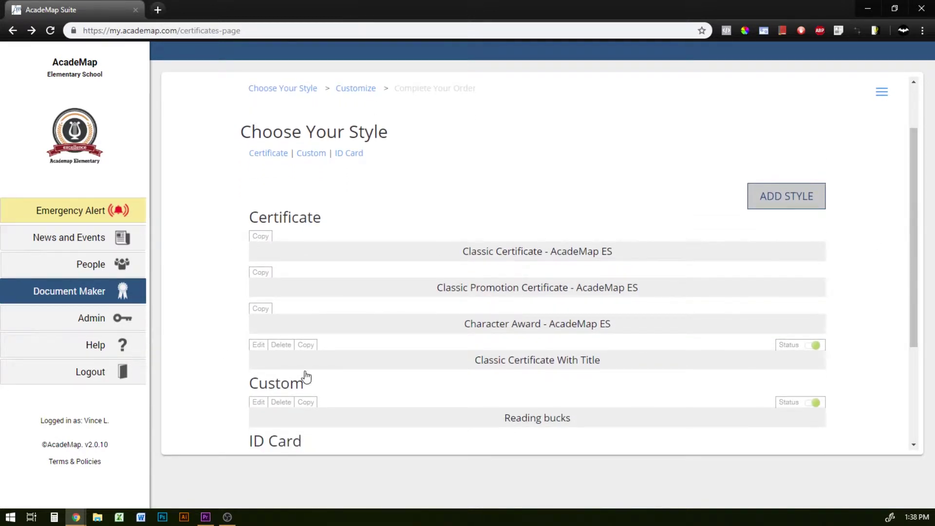
scroll(915, 258, "down", 1)
scroll(921, 267, "down", 3)
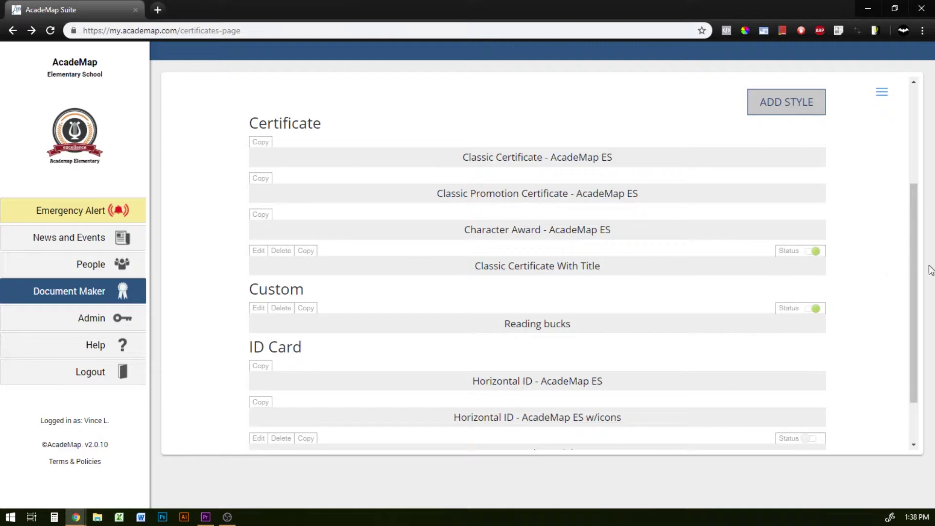
left_click_drag(910, 266, 910, 277)
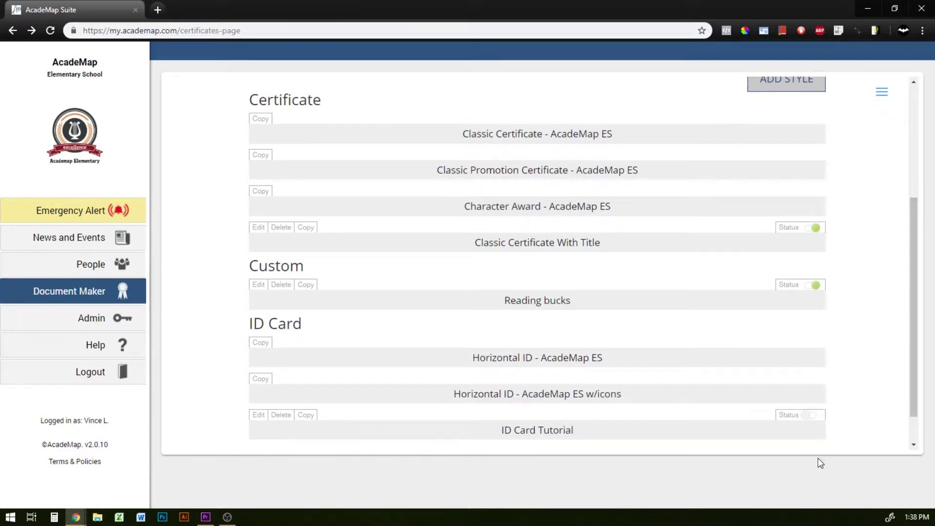
scroll(595, 142, "up", 2)
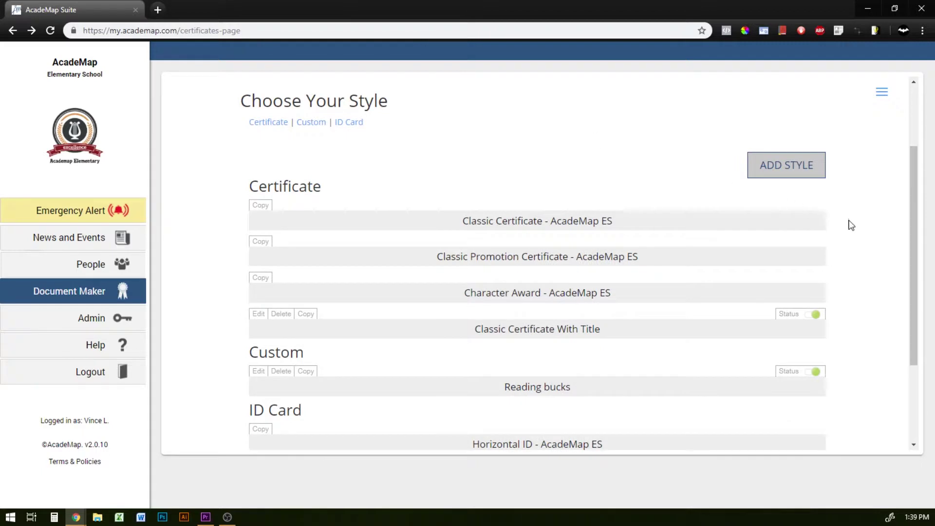
- Pick the Classic Certificate - AcadeMap ES style for the order
left_click(571, 230)
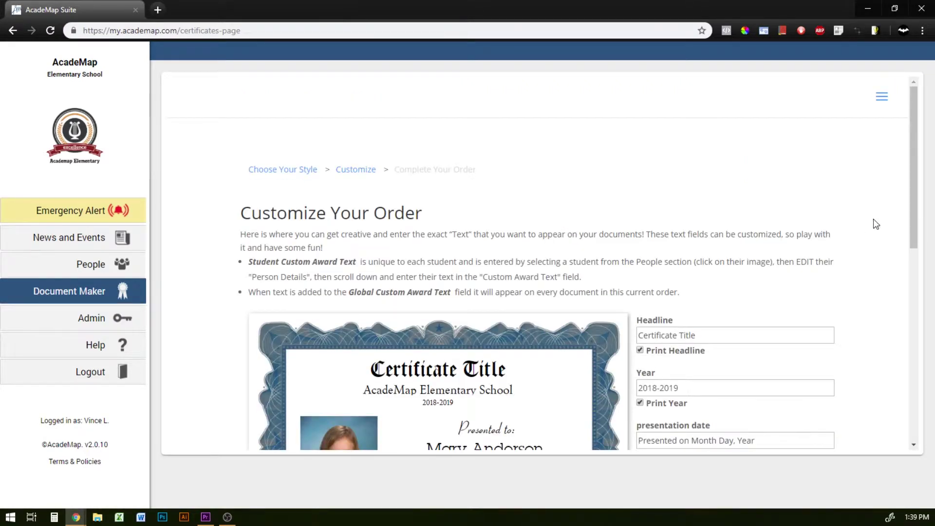
left_click_drag(913, 154, 888, 174)
key("alt+Left")
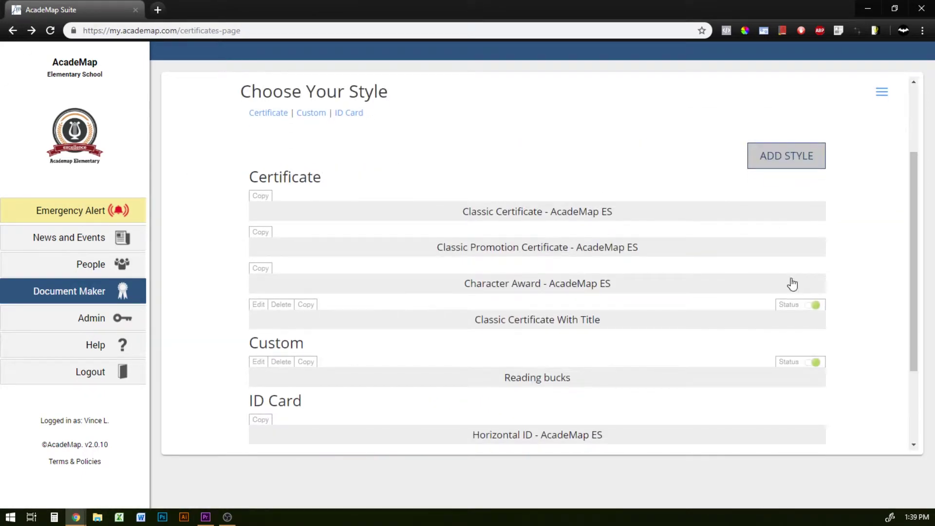
left_click(564, 218)
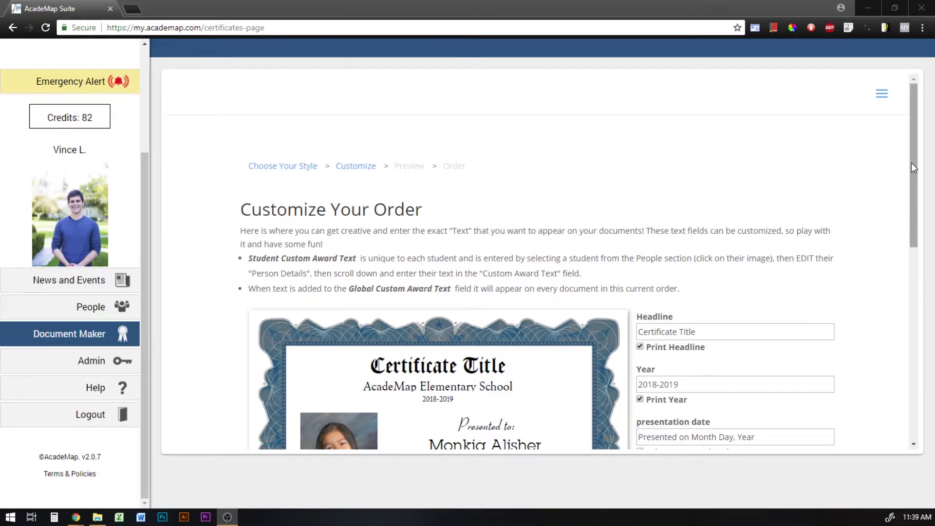
left_click(911, 163)
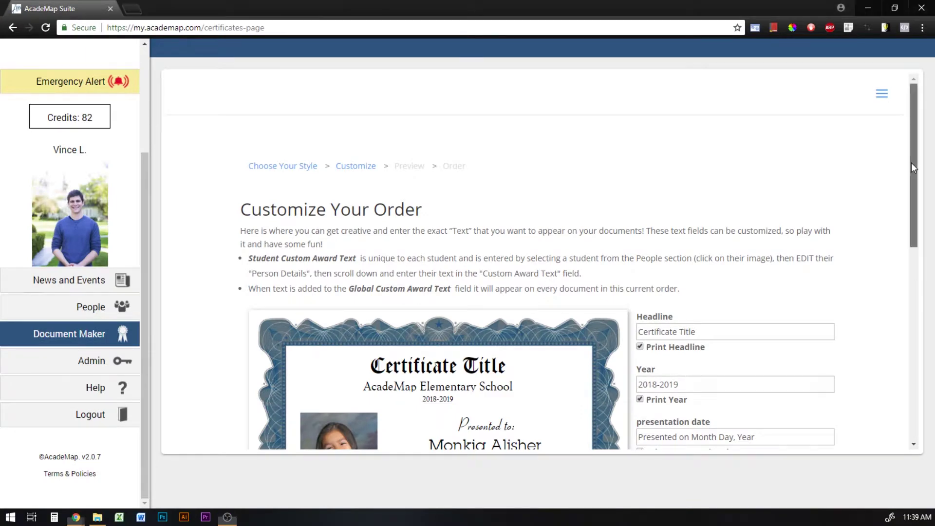
scroll(911, 162, "down", 2)
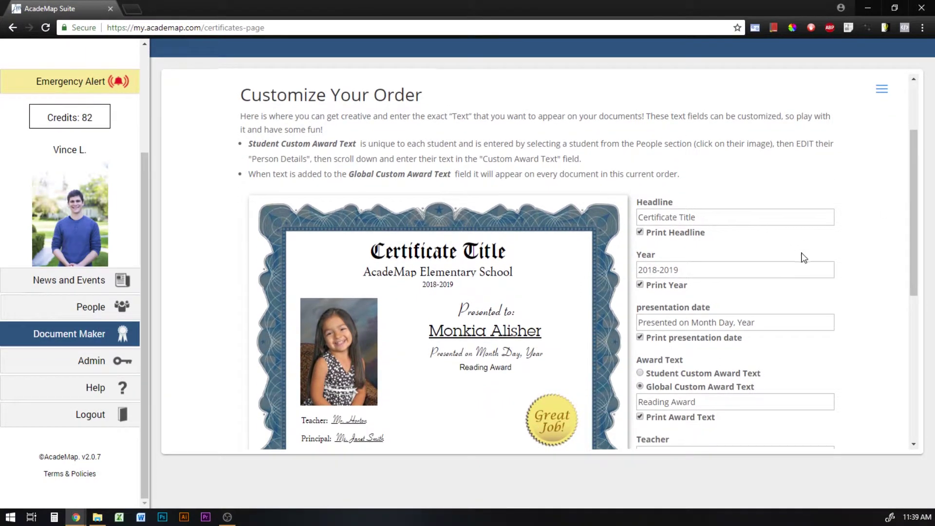
scroll(802, 255, "down", 2)
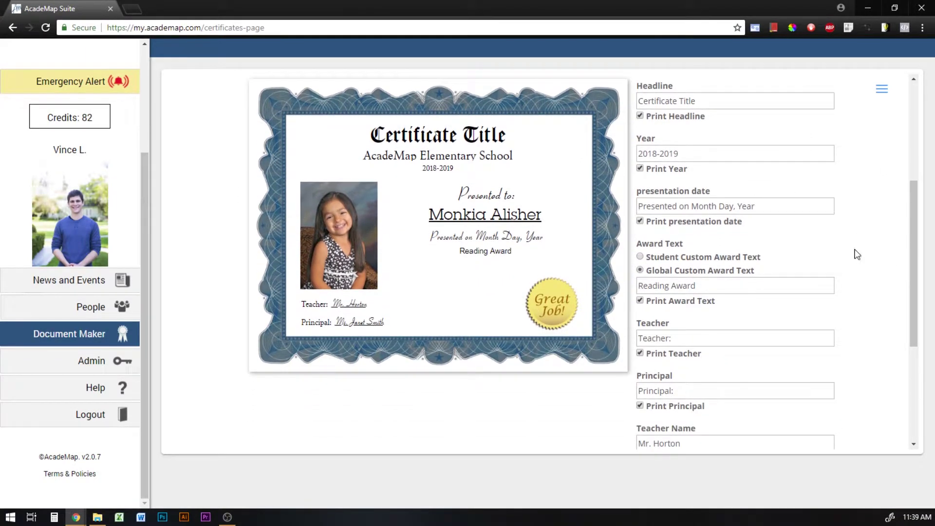
left_click(640, 261)
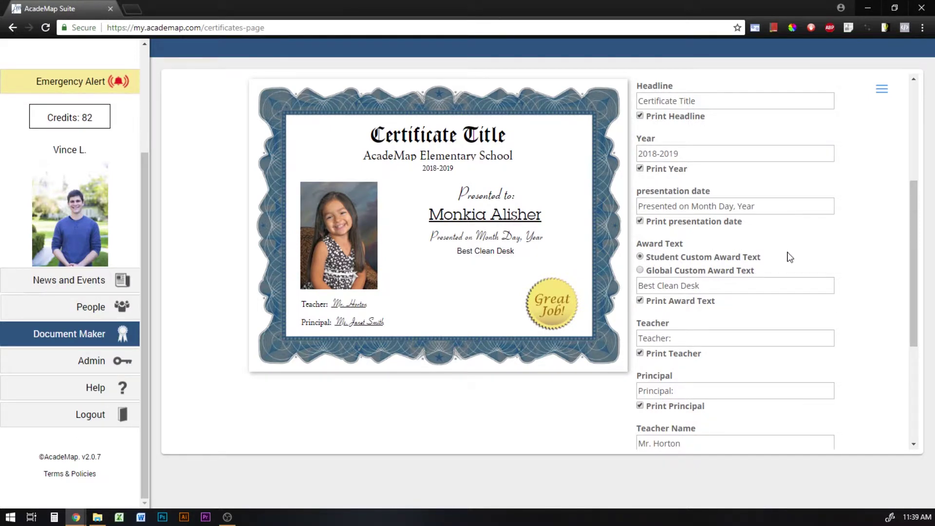
left_click(640, 271)
triple_click(719, 286)
type("Reading Award")
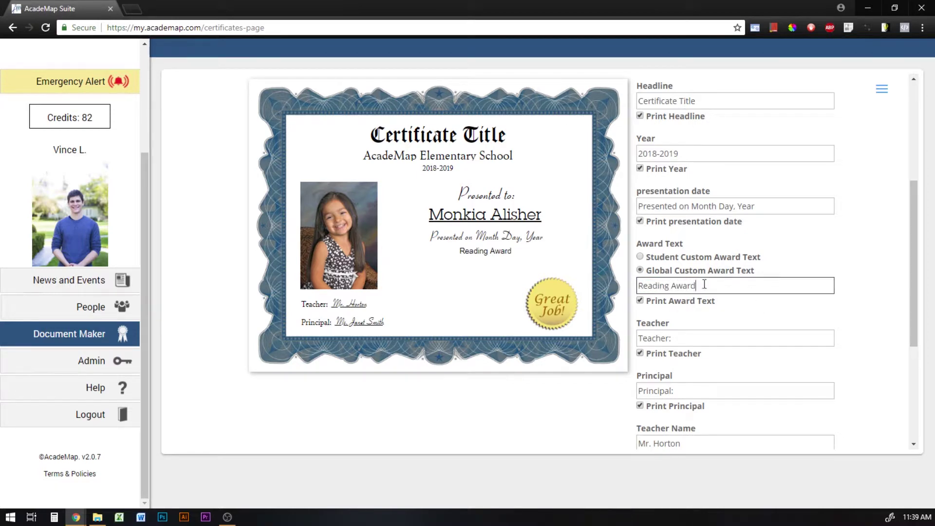
scroll(877, 271, "down", 1)
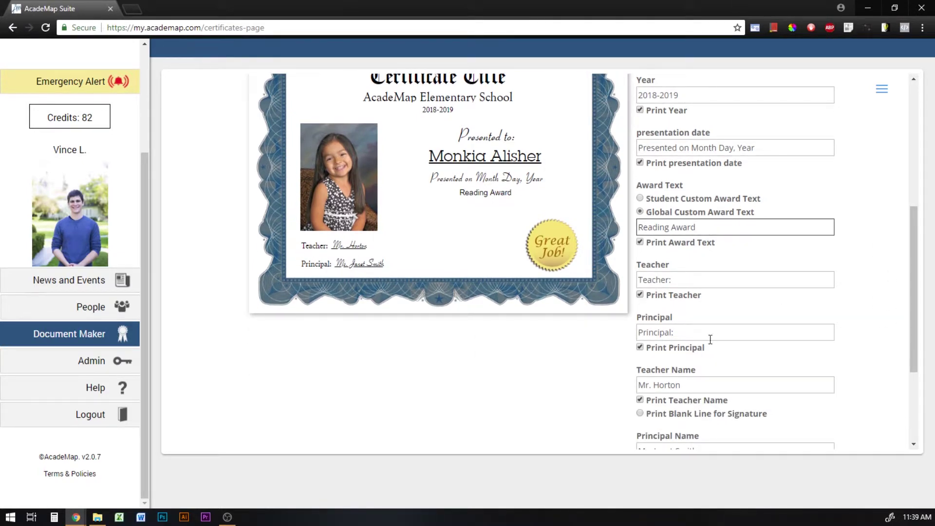
- Test the Print Teacher, Print Headline and Print presentation date options, leaving all shown
left_click(641, 295)
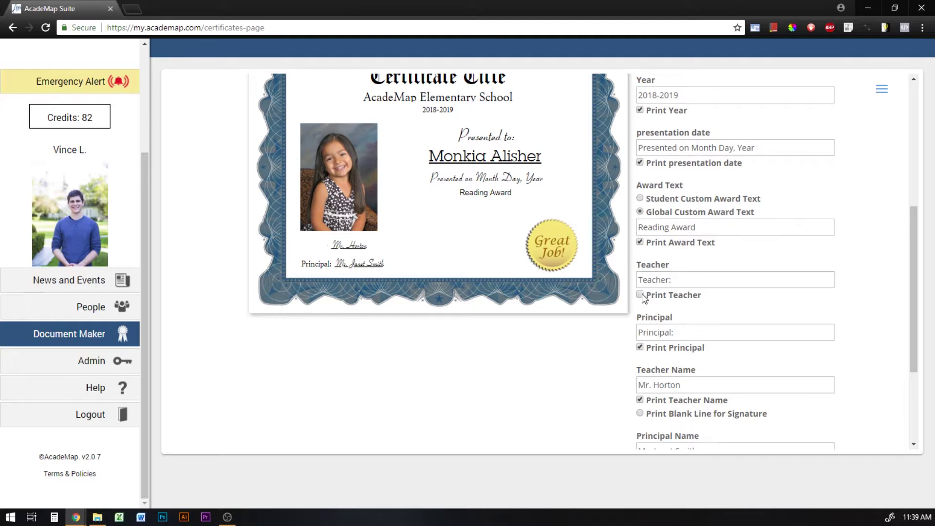
left_click(640, 295)
scroll(863, 317, "down", 1)
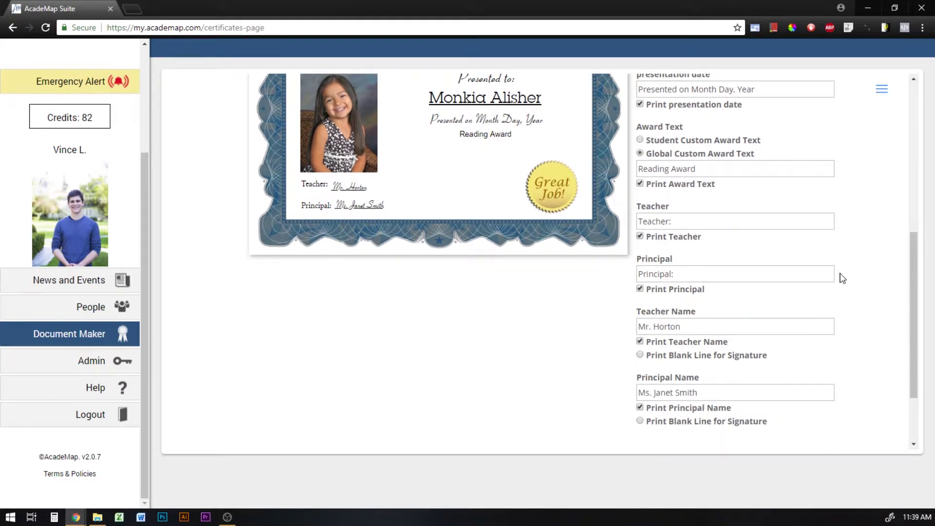
scroll(842, 279, "up", 2)
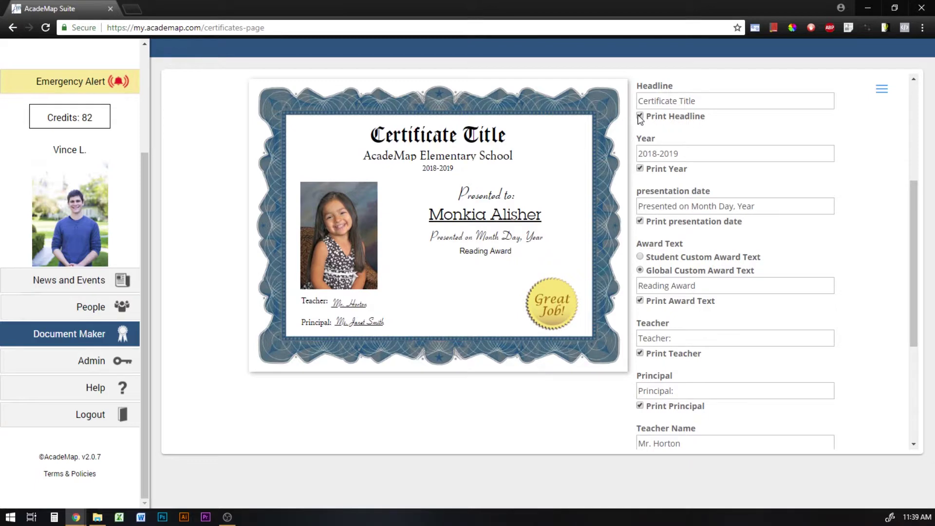
scroll(750, 159, "up", 1)
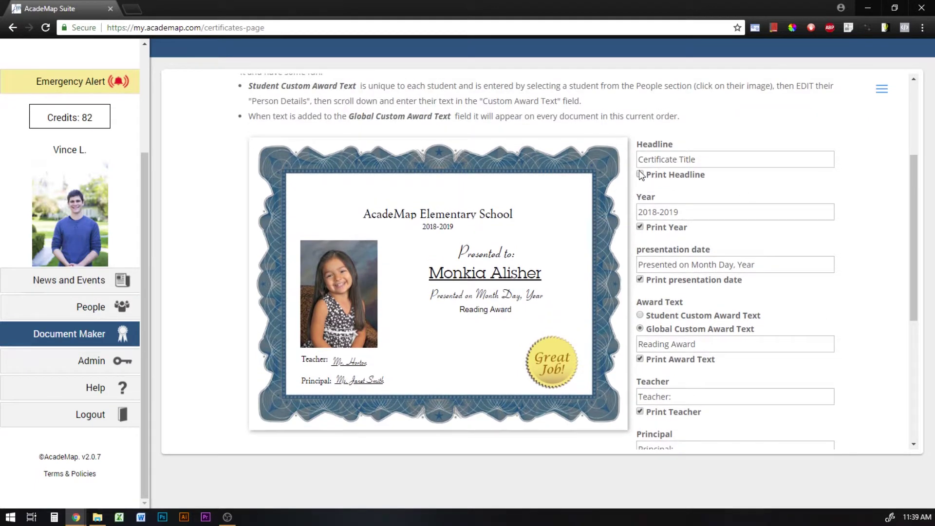
left_click(639, 176)
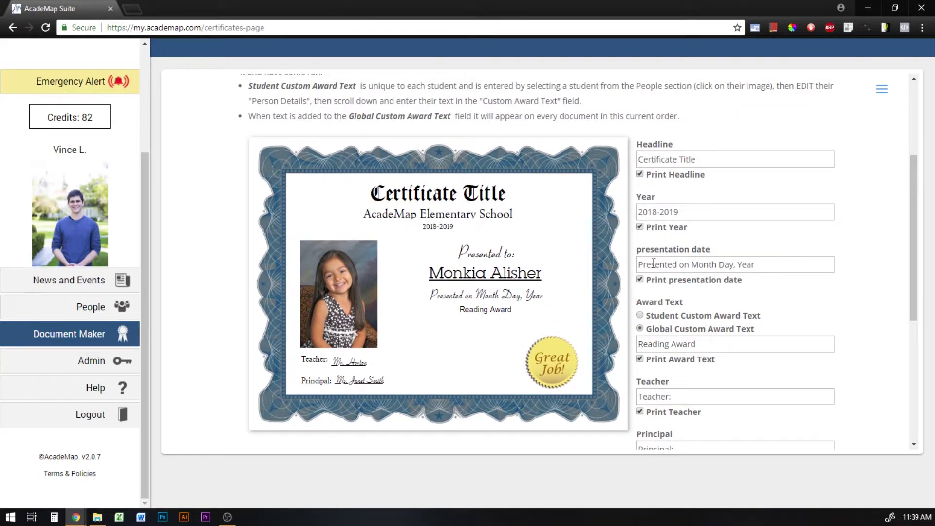
left_click(640, 281)
left_click(639, 280)
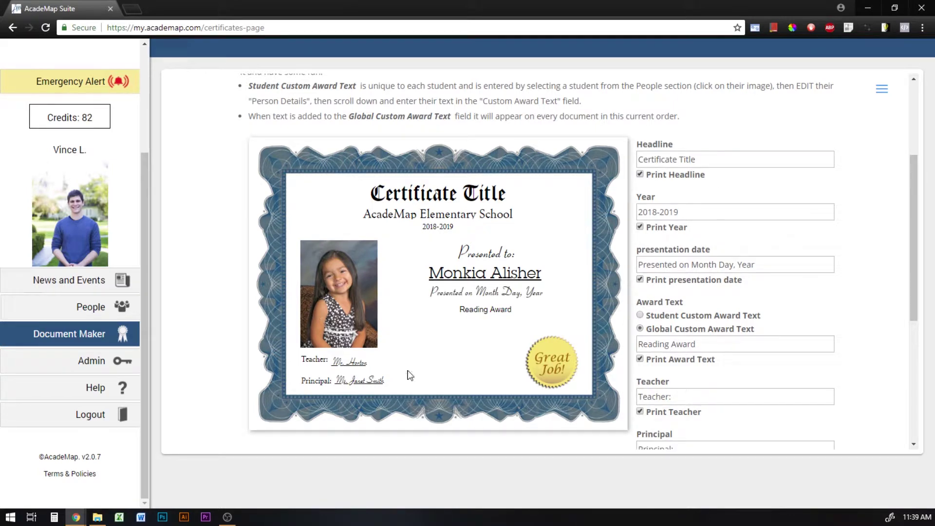
scroll(841, 222, "down", 2)
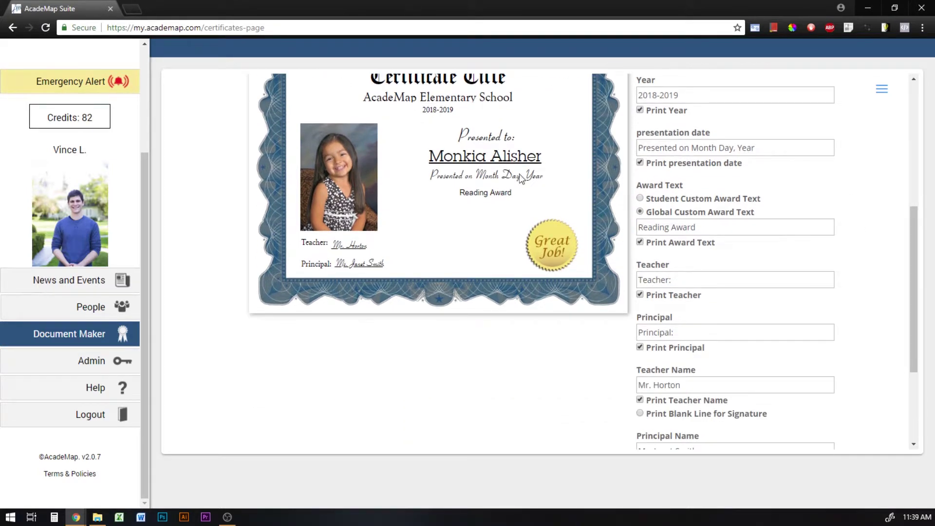
scroll(805, 99, "up", 1)
scroll(861, 189, "down", 3)
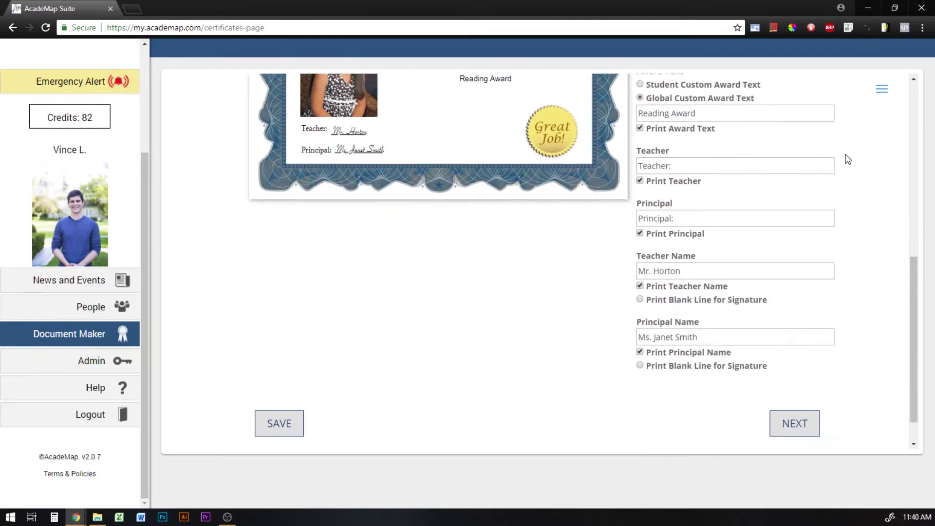
scroll(899, 308, "up", 1)
scroll(802, 268, "down", 1)
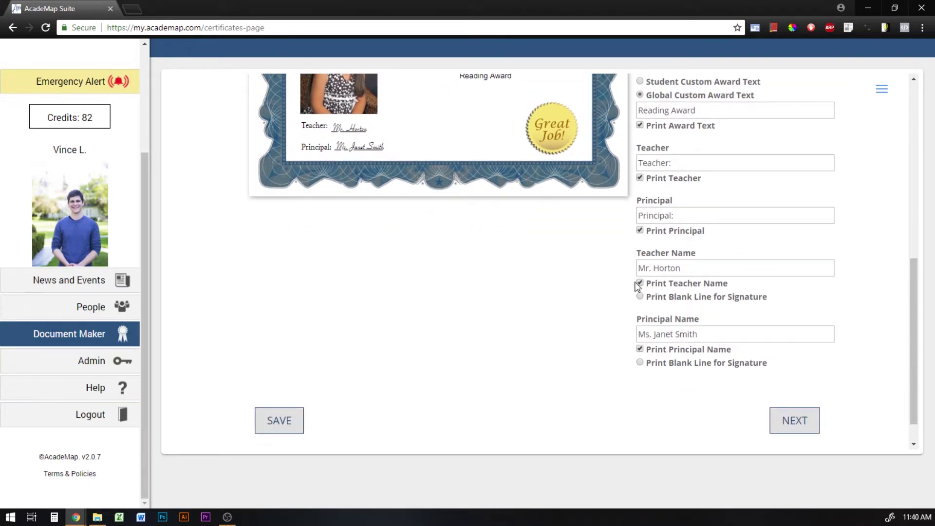
scroll(571, 265, "up", 2)
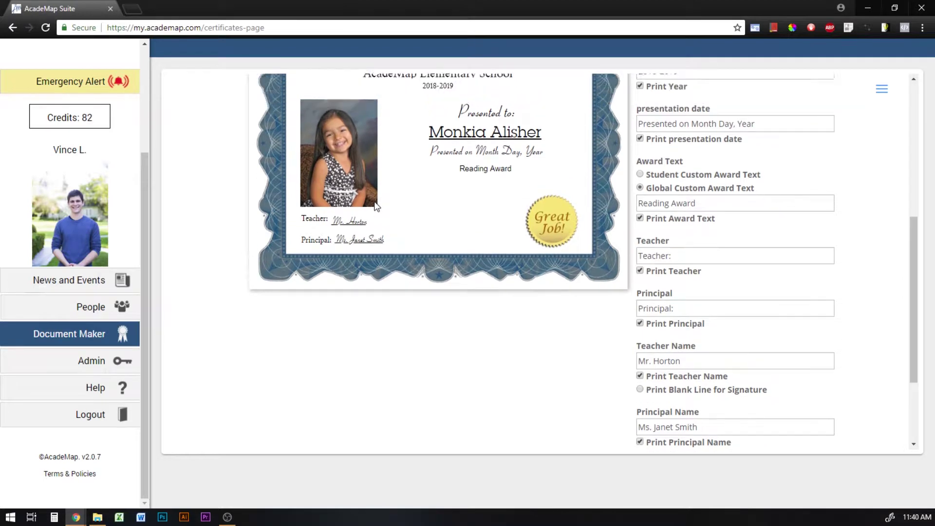
scroll(782, 354, "down", 1)
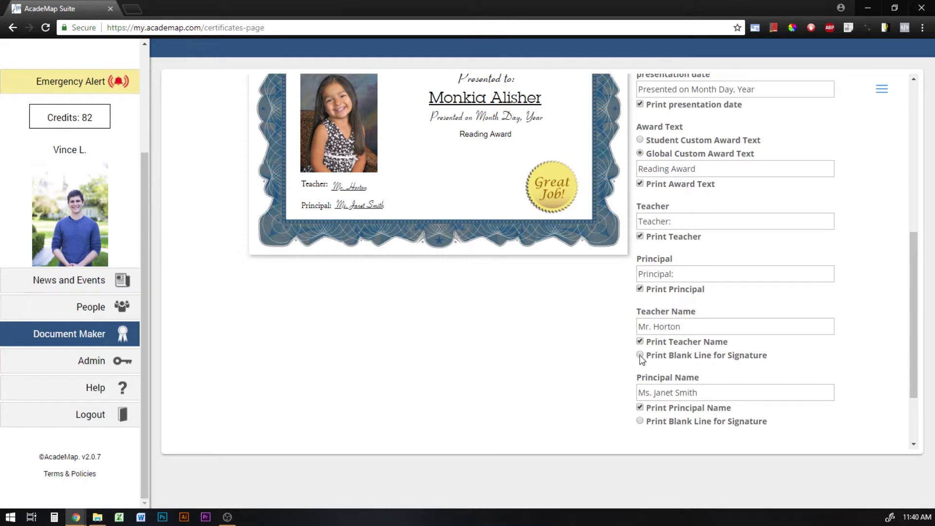
- Set Teacher Name to Print Blank Line for Signature
left_click(640, 355)
scroll(785, 327, "down", 1)
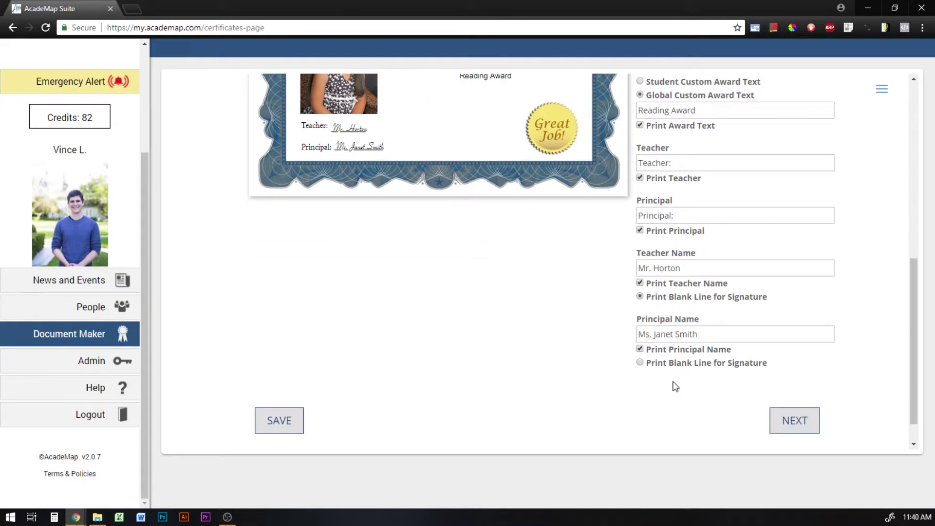
scroll(748, 193, "up", 2)
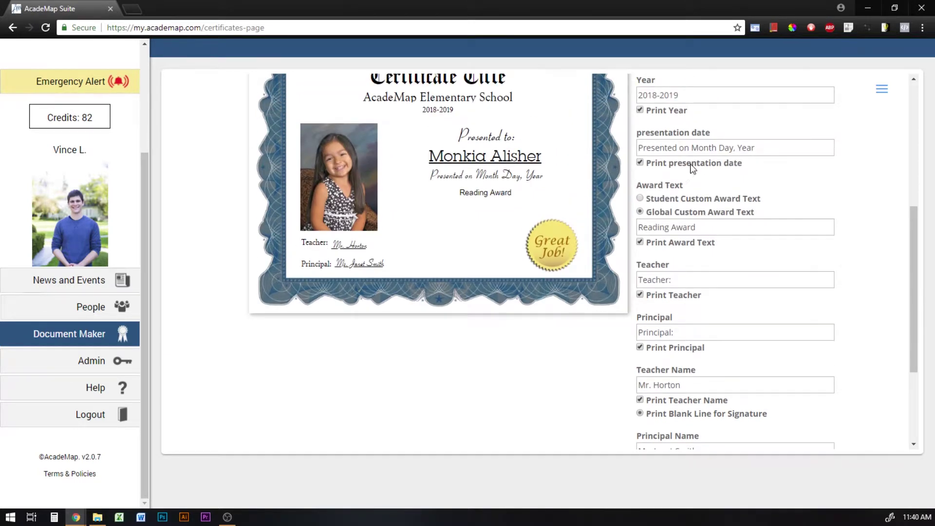
scroll(752, 211, "down", 3)
left_click(803, 393)
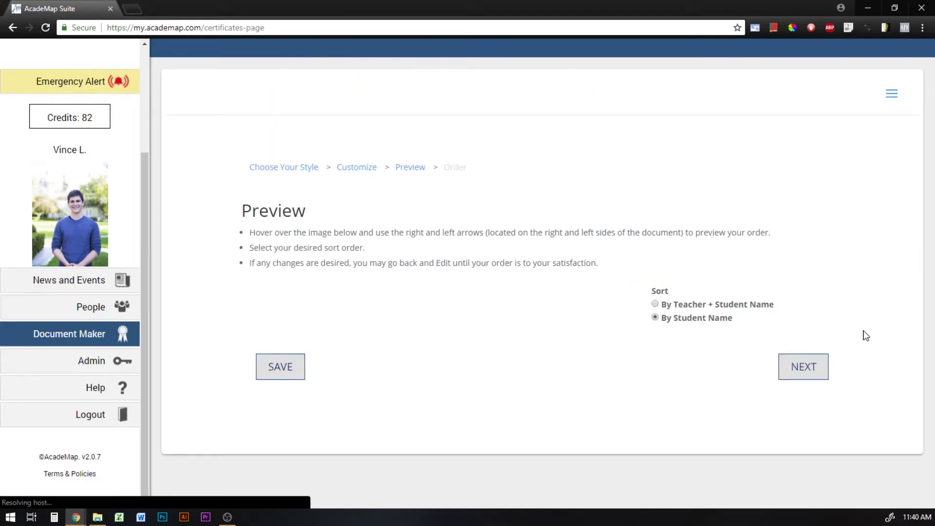
scroll(804, 211, "down", 4)
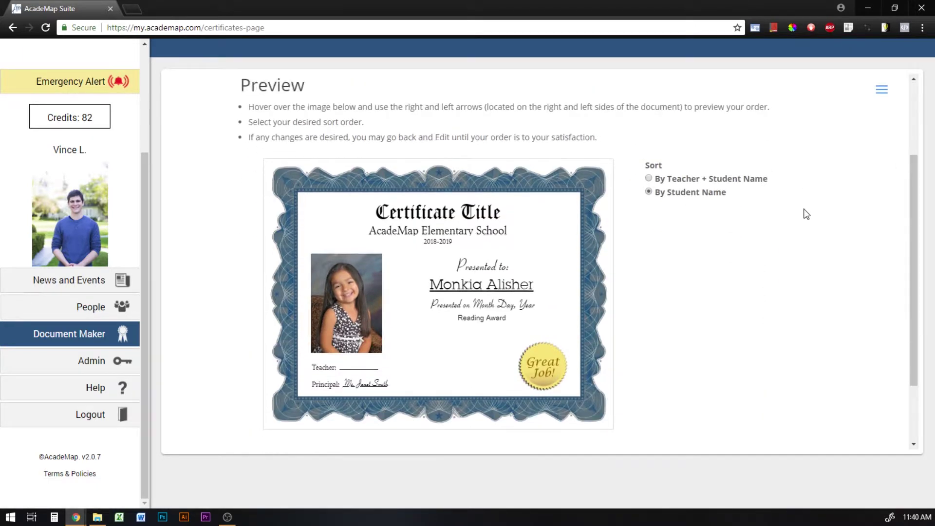
scroll(696, 241, "up", 1)
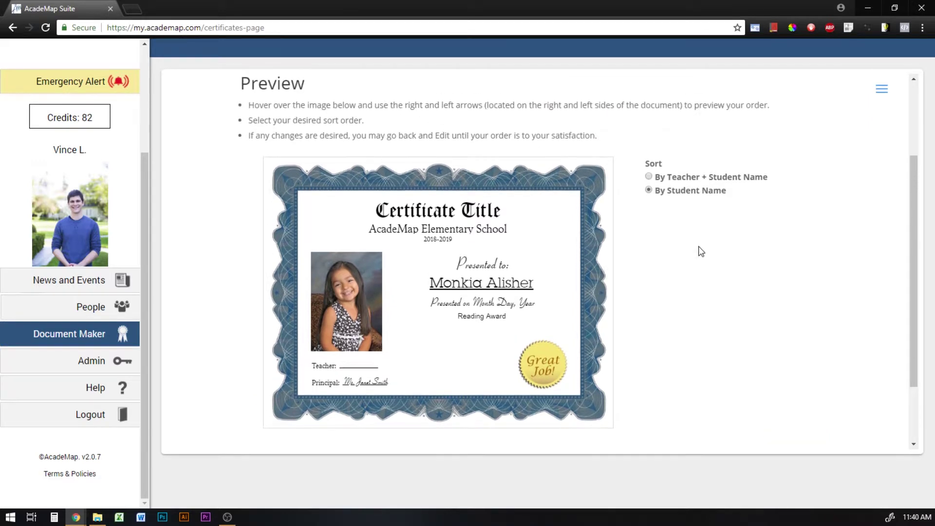
left_click(606, 274)
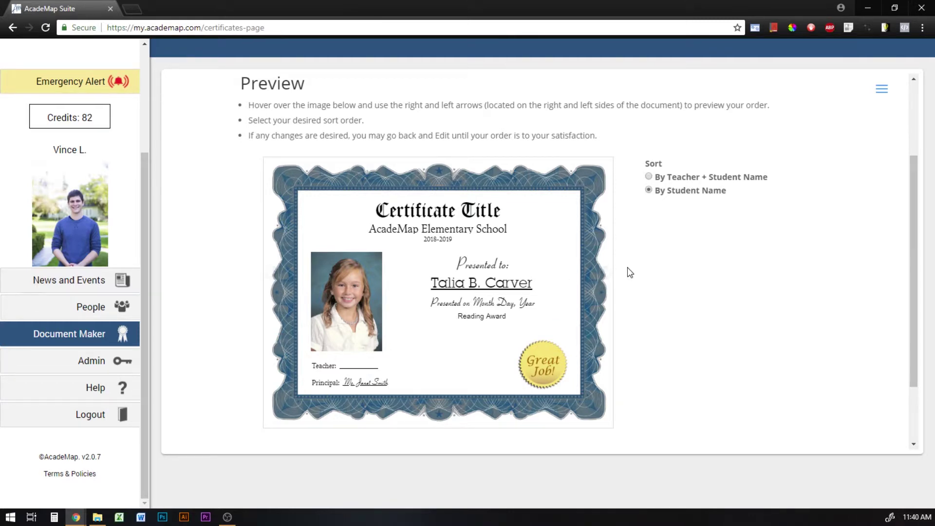
left_click(281, 274)
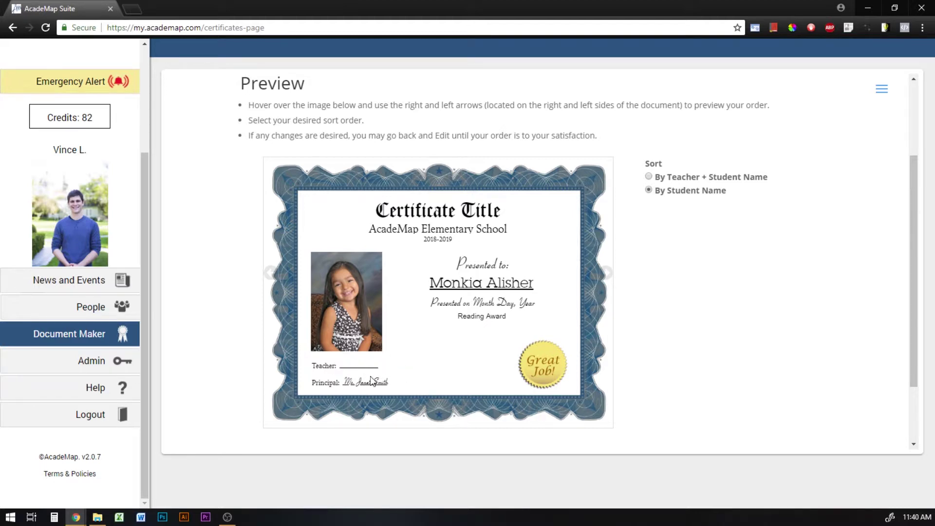
left_click(599, 278)
scroll(855, 259, "down", 2)
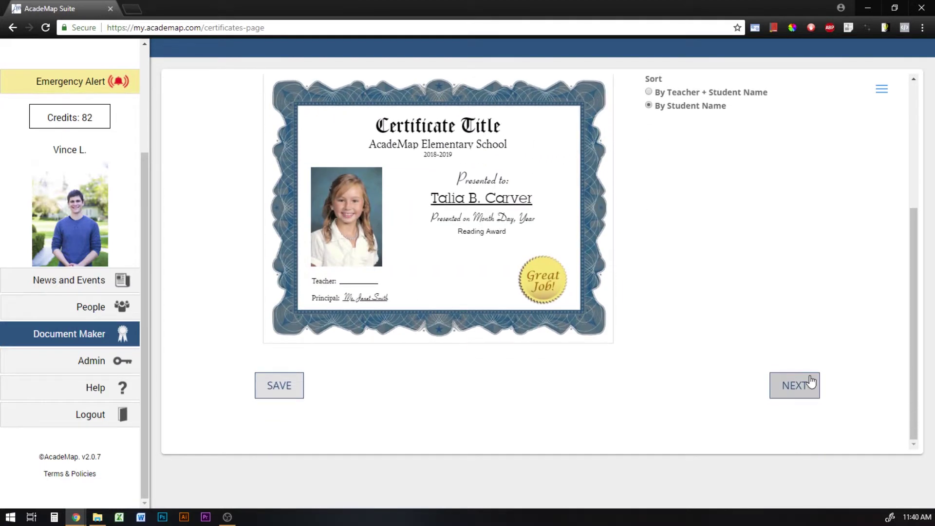
scroll(772, 292, "up", 3)
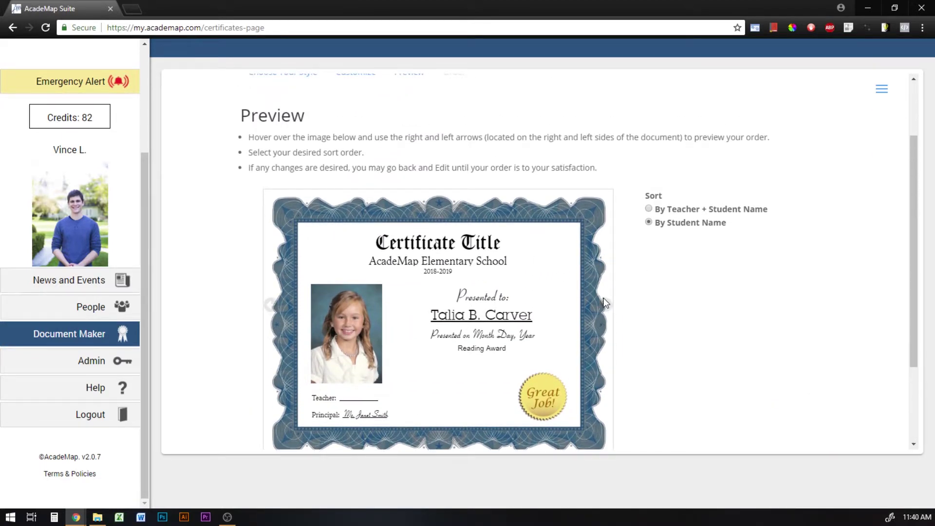
left_click(605, 305)
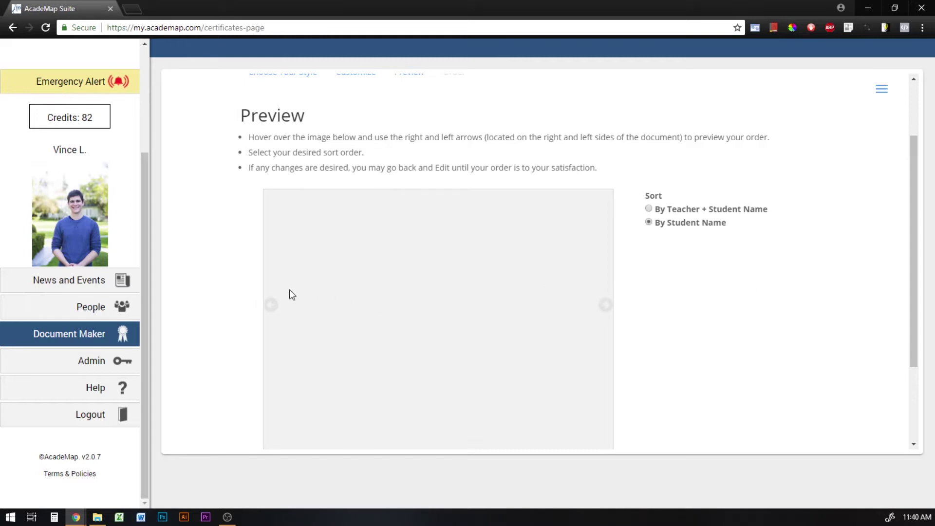
left_click(271, 305)
scroll(789, 317, "down", 2)
scroll(801, 341, "up", 1)
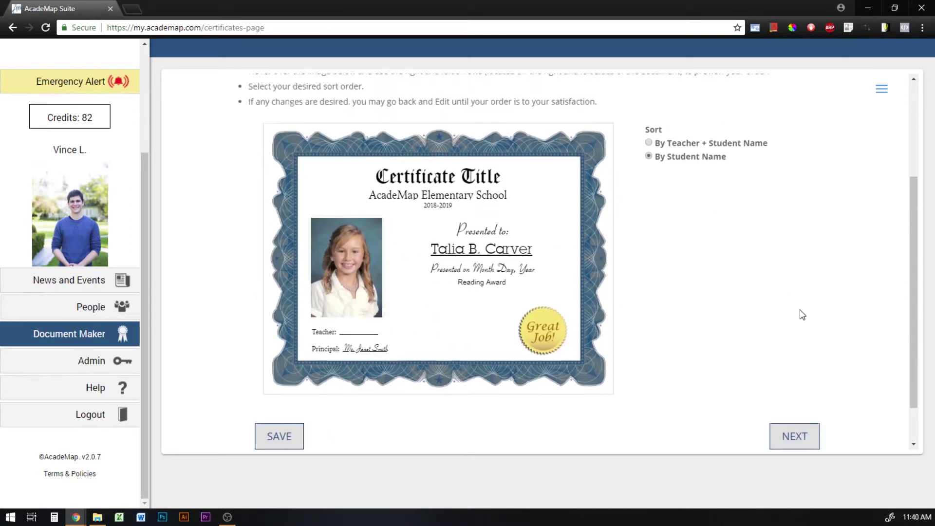
scroll(716, 202, "up", 1)
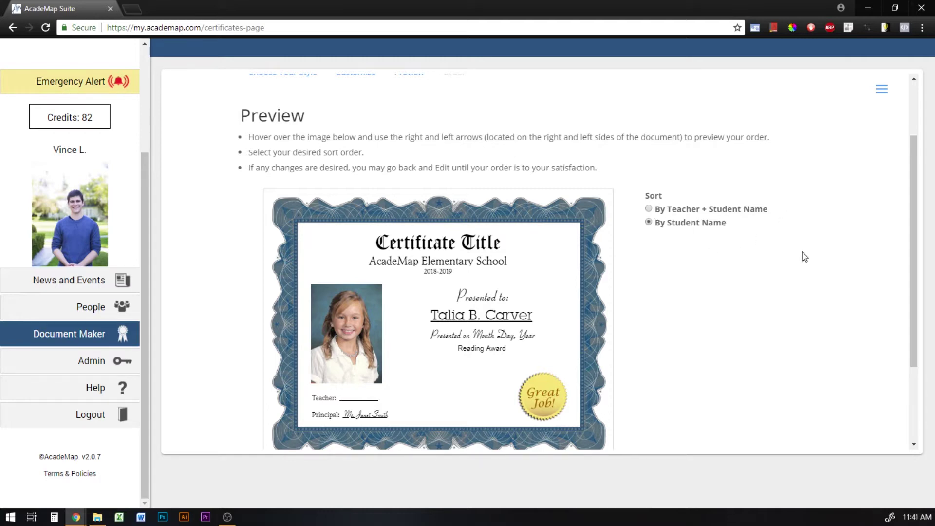
scroll(803, 254, "down", 1)
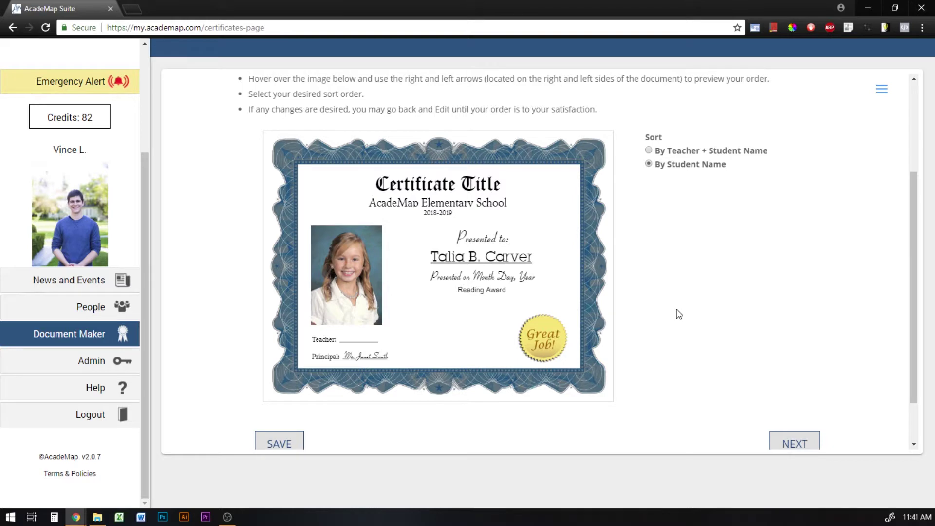
- Switch the Sort option to 'By Teacher + Student Name' and scroll down to the SAVE/NEXT buttons
left_click(649, 150)
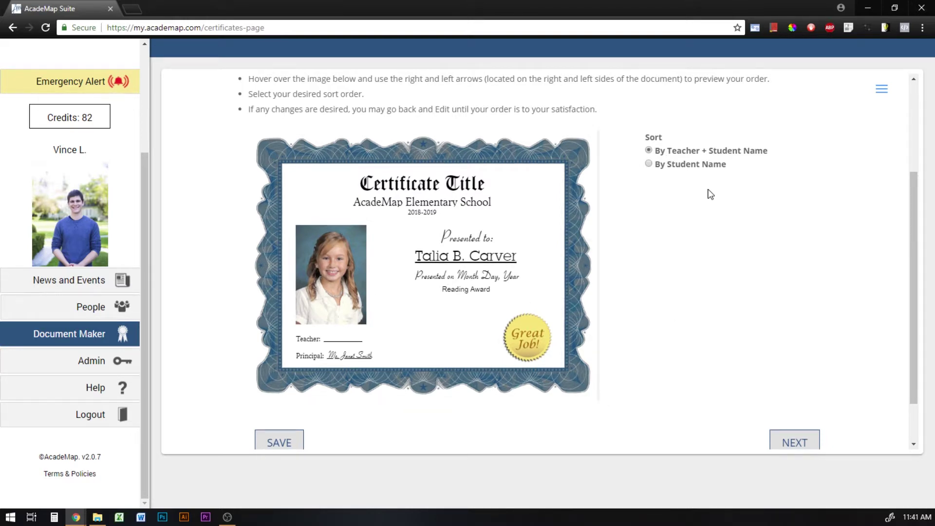
scroll(737, 259, "down", 1)
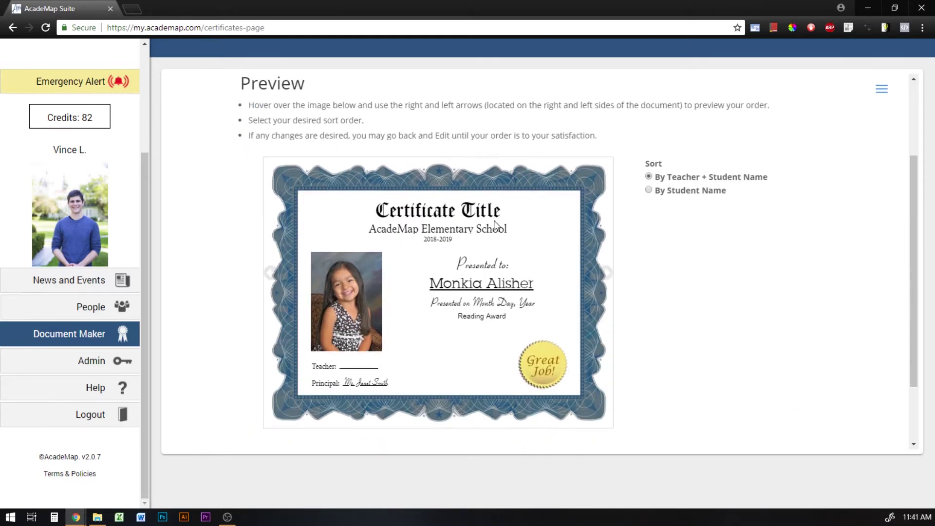
scroll(799, 278, "down", 2)
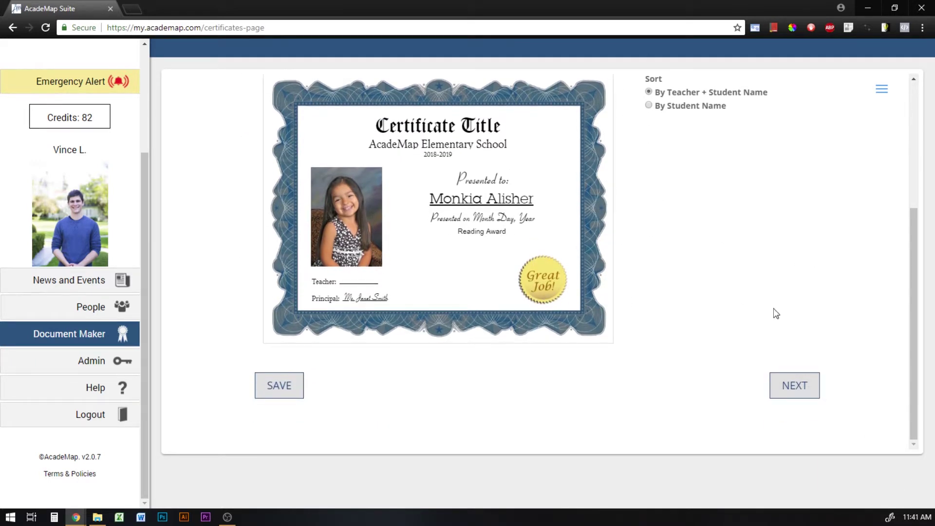
- Advance to Complete Your Order, try Ship to Me, then reselect Print Now (from Web)
left_click(787, 396)
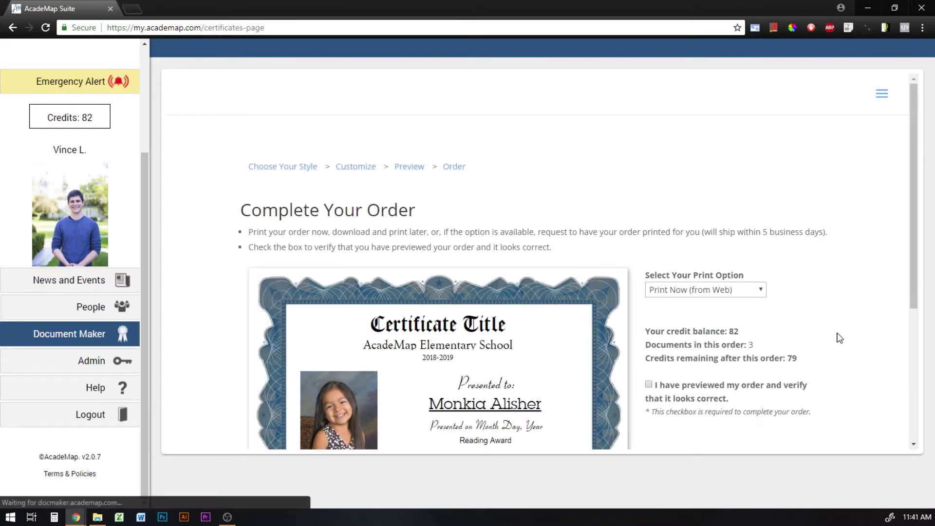
scroll(913, 185, "down", 3)
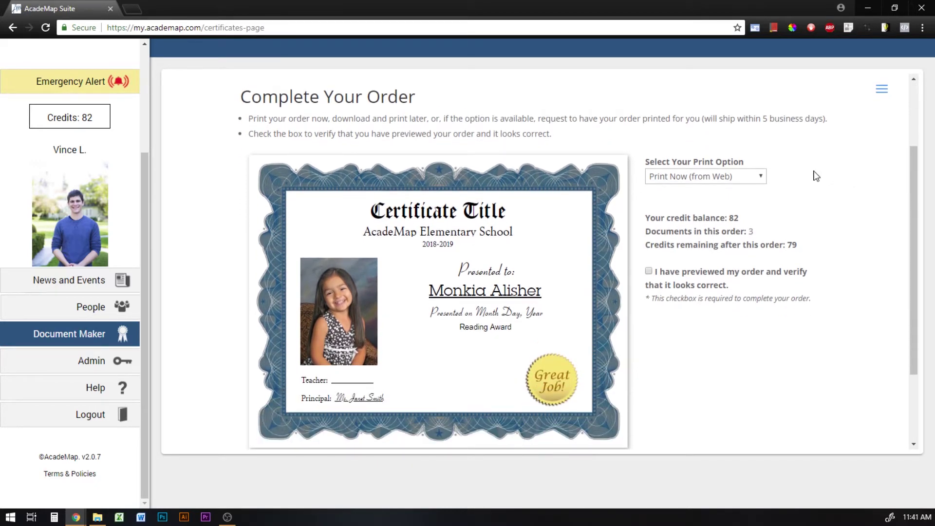
left_click(760, 176)
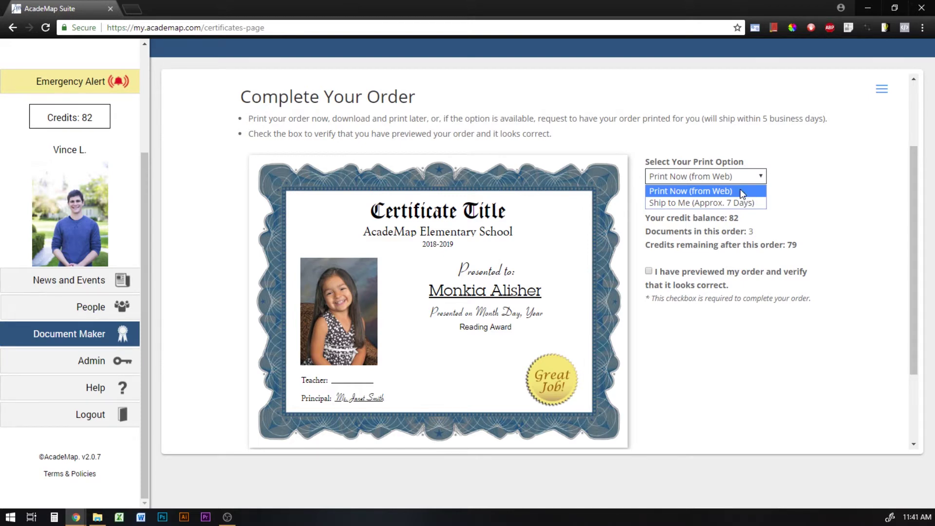
left_click(707, 208)
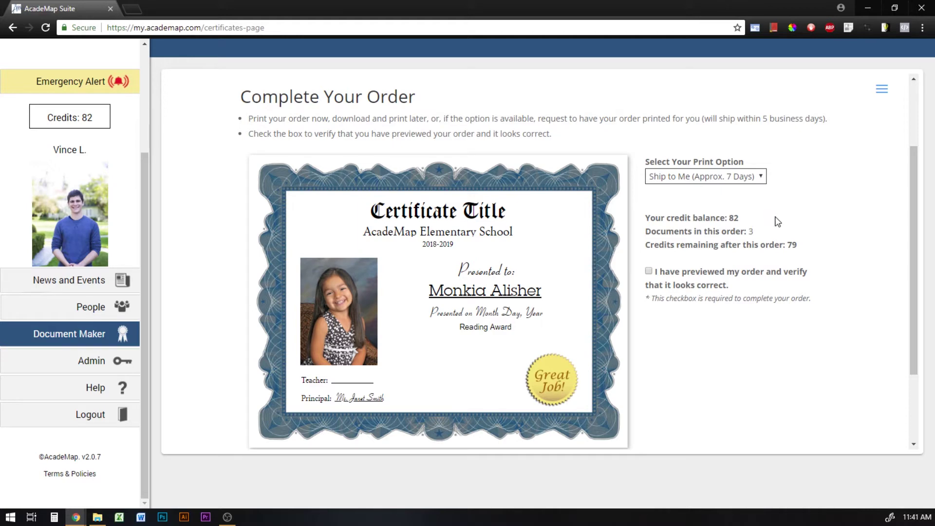
scroll(807, 203, "up", 1)
scroll(807, 206, "down", 1)
left_click(753, 177)
left_click(683, 191)
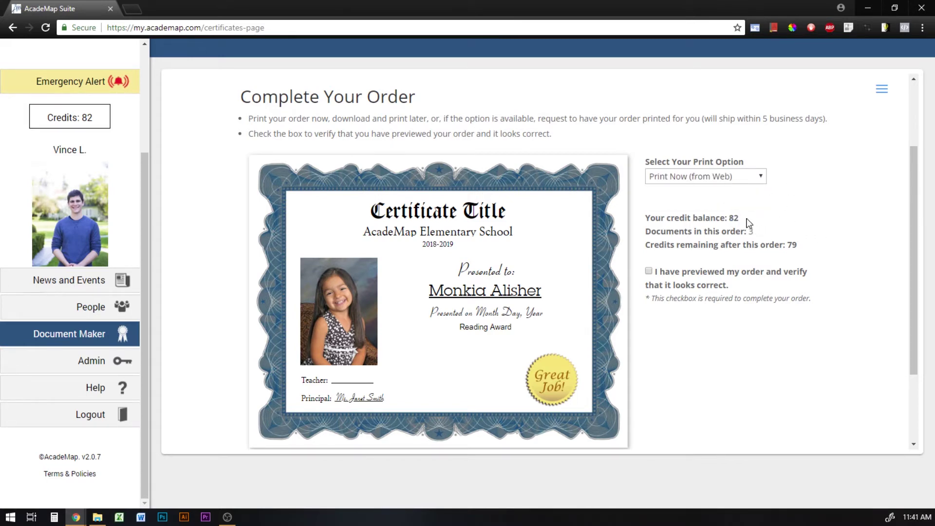
- Verify the order was previewed: 3 documents, leaving 79 credits
left_click(753, 233)
double_click(752, 234)
left_click(791, 234)
double_click(751, 231)
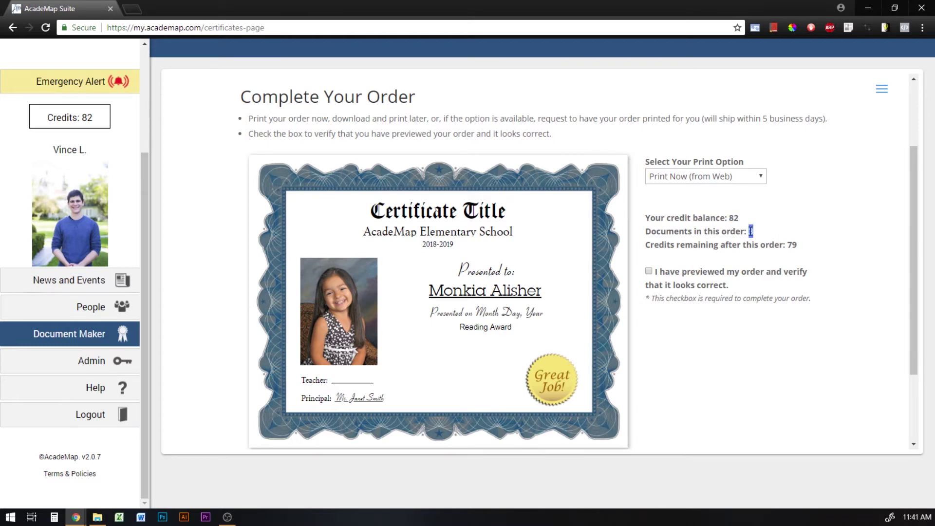
left_click(788, 233)
scroll(838, 246, "down", 2)
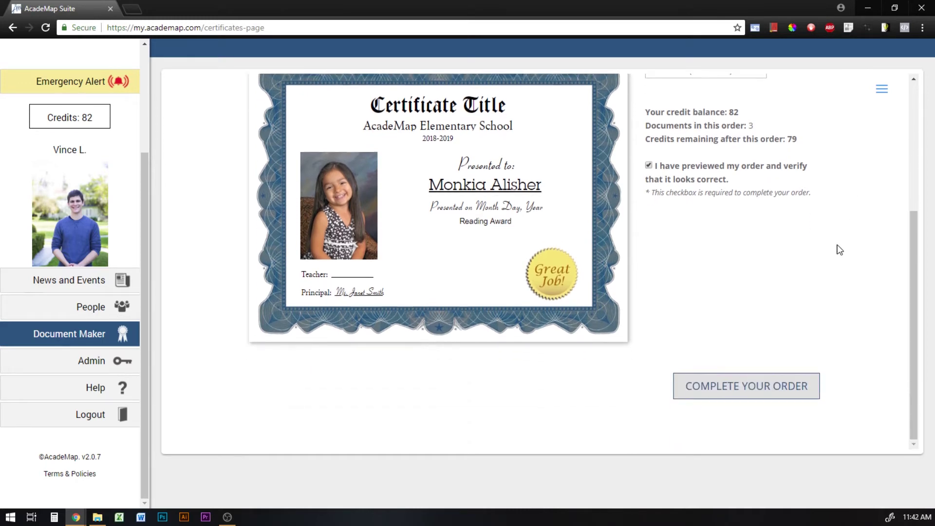
scroll(750, 392, "up", 2)
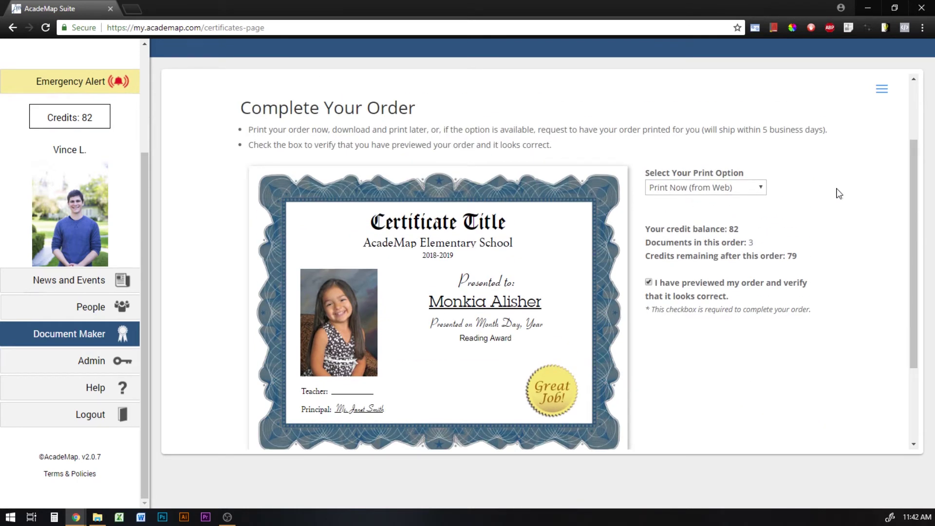
scroll(838, 192, "down", 2)
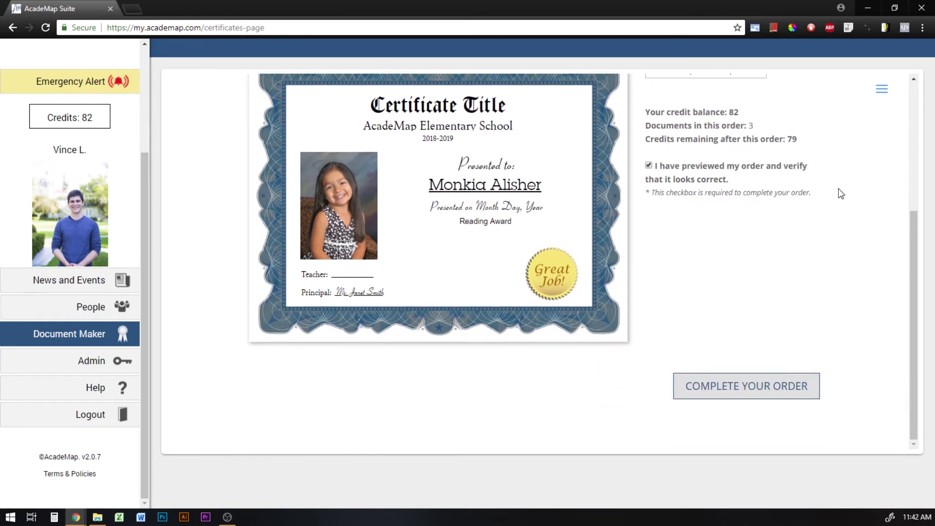
- Complete the order and save the three certificate pages via Save as PDF to order-826.pdf
left_click(736, 396)
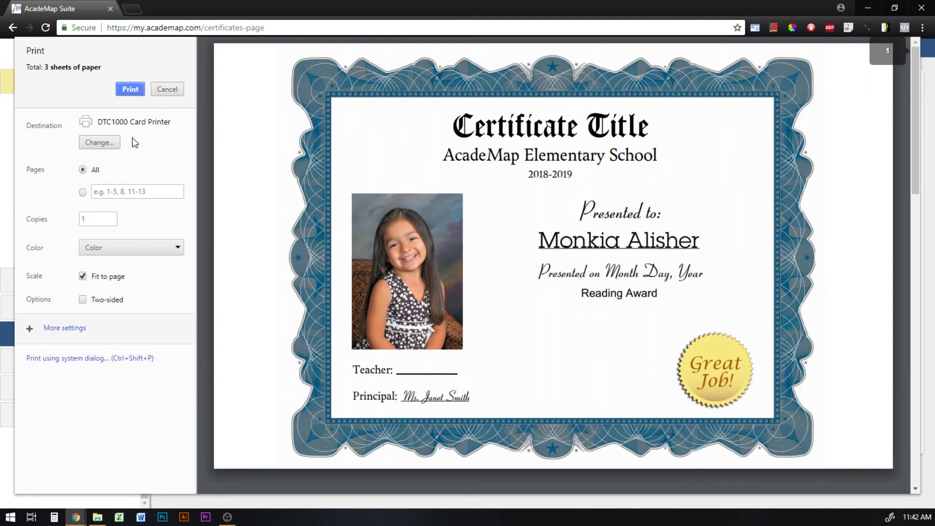
left_click(100, 142)
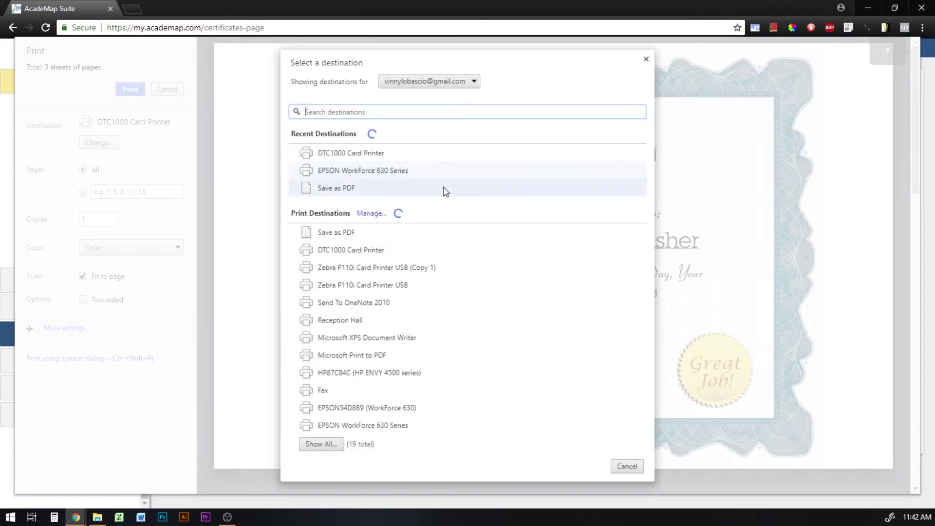
left_click(393, 192)
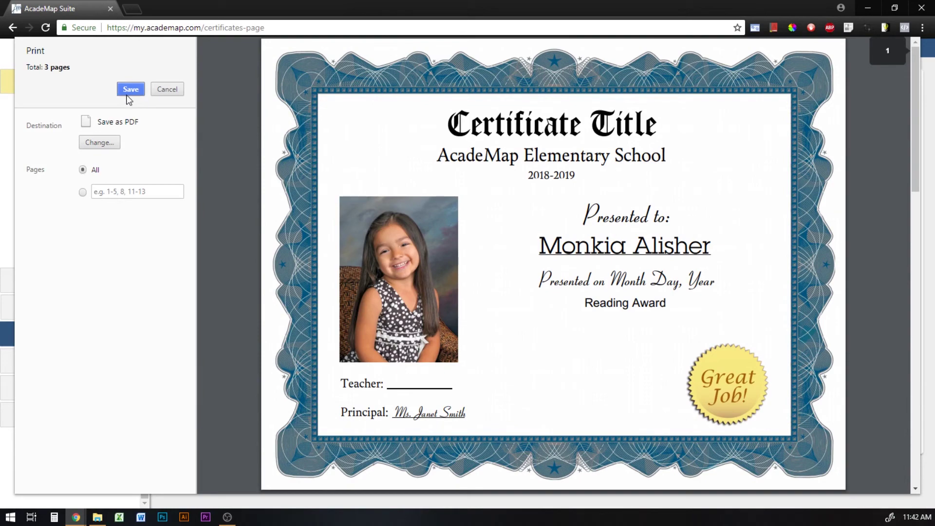
left_click(128, 95)
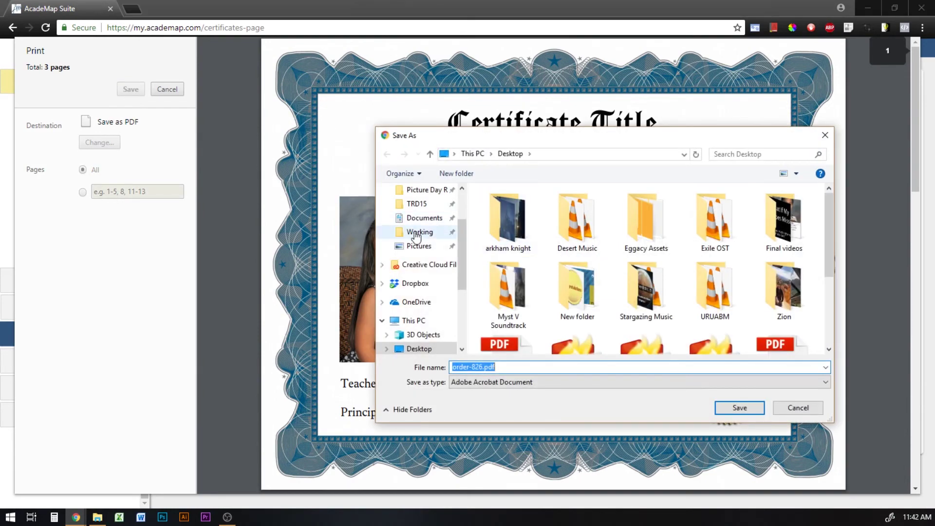
left_click(739, 408)
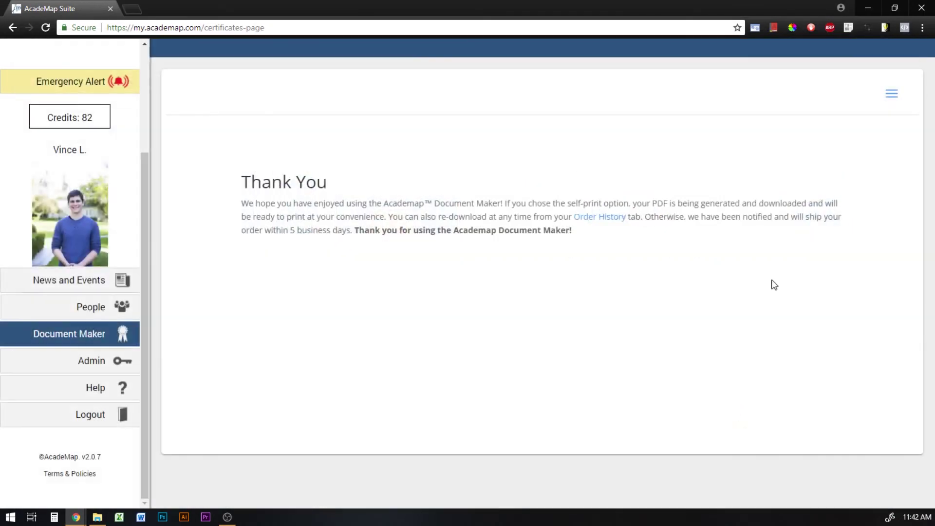